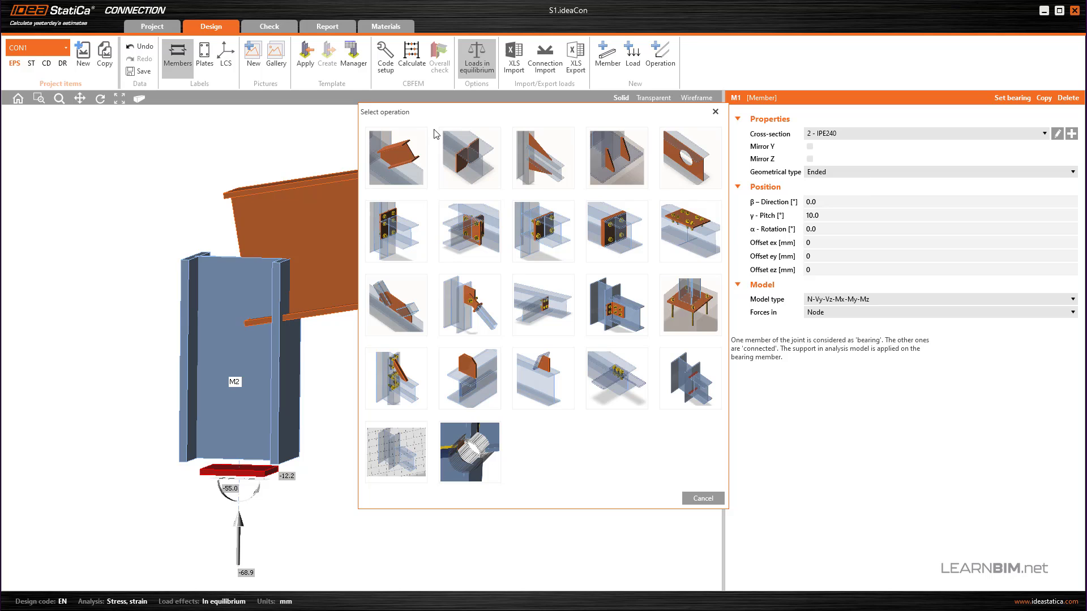
Add a cut of member operation that trims member M2 by member M1.
left_click(406, 149)
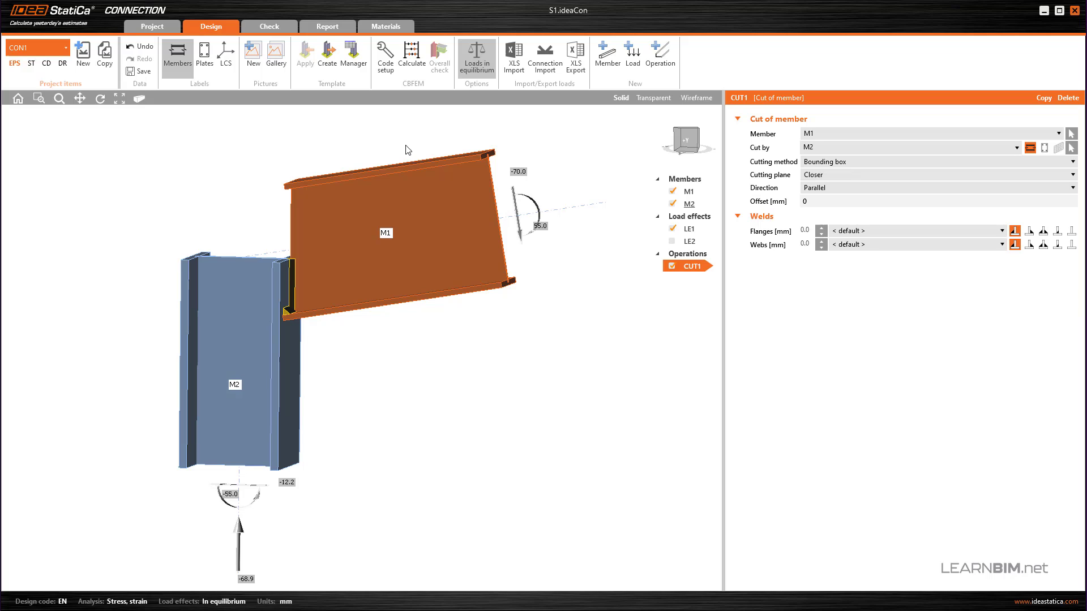
left_click(848, 131)
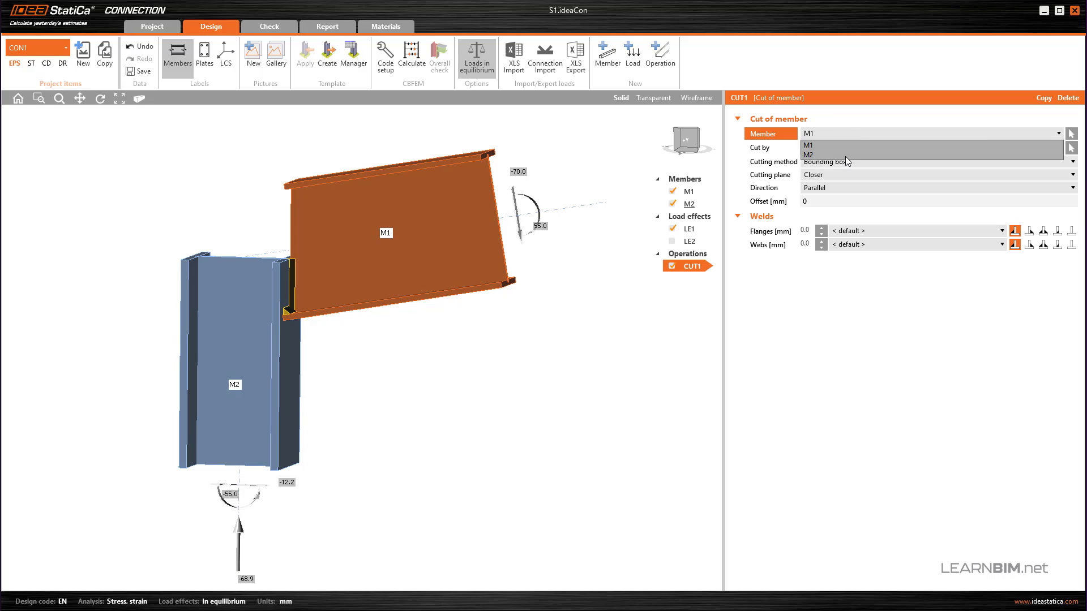
left_click(845, 156)
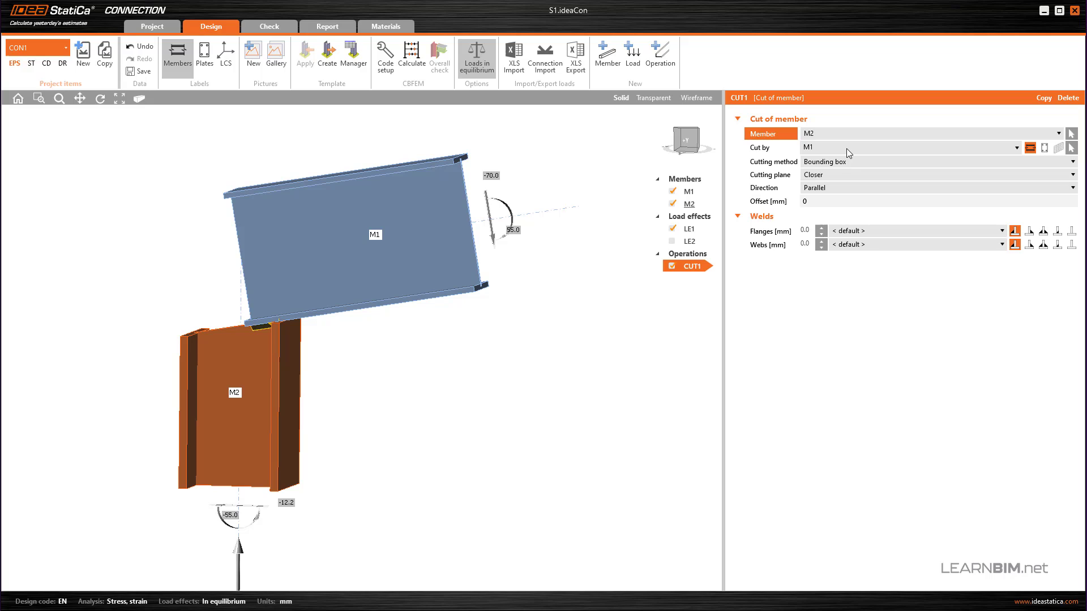
left_click(847, 148)
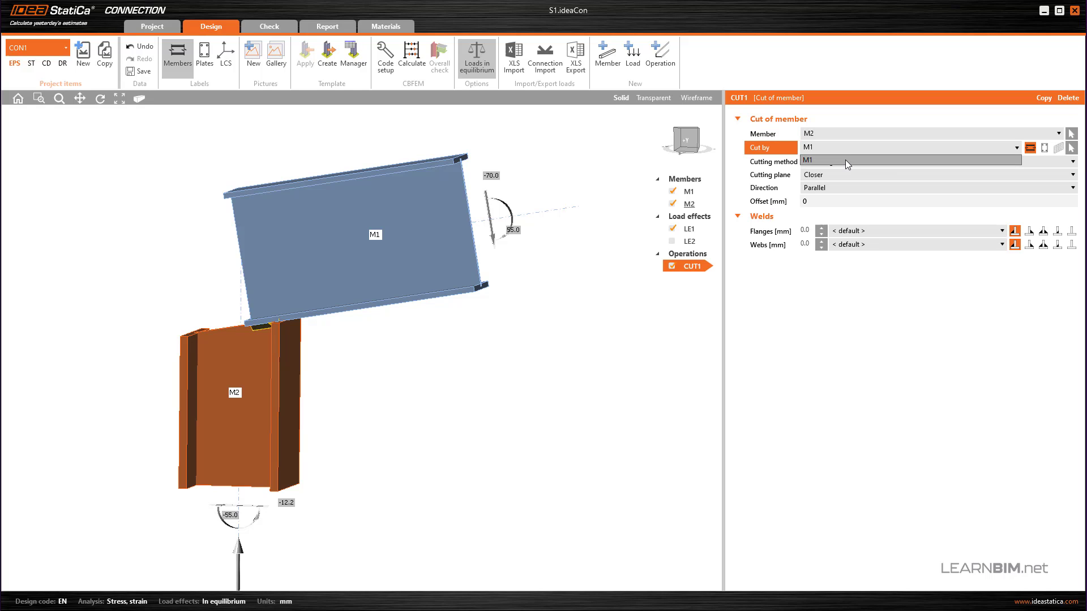
left_click(848, 149)
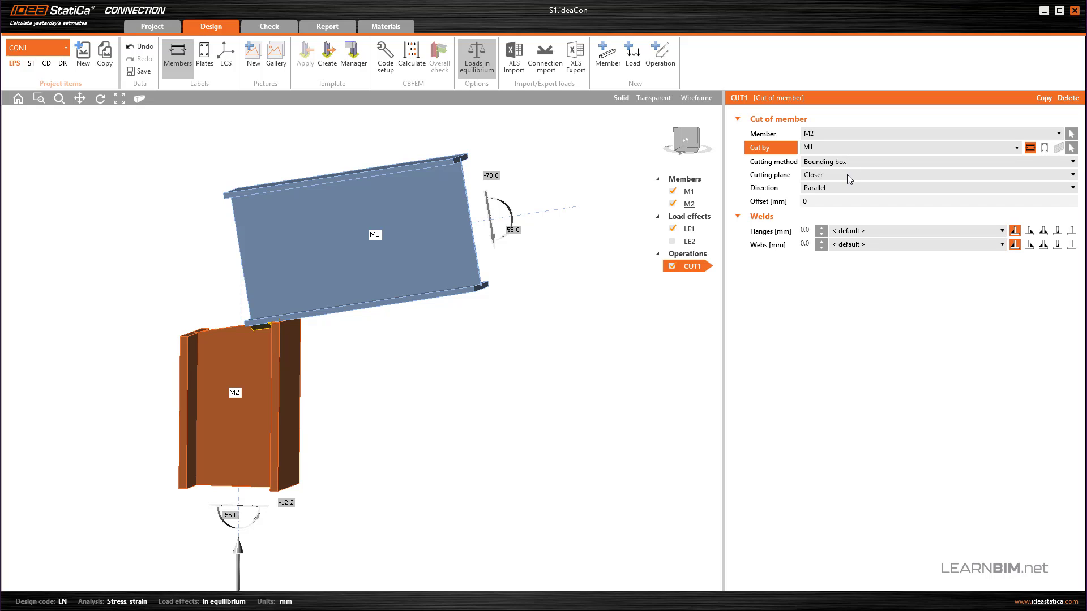
Set the cut's cutting plane to Farther with an offset of 20 mm.
left_click(847, 175)
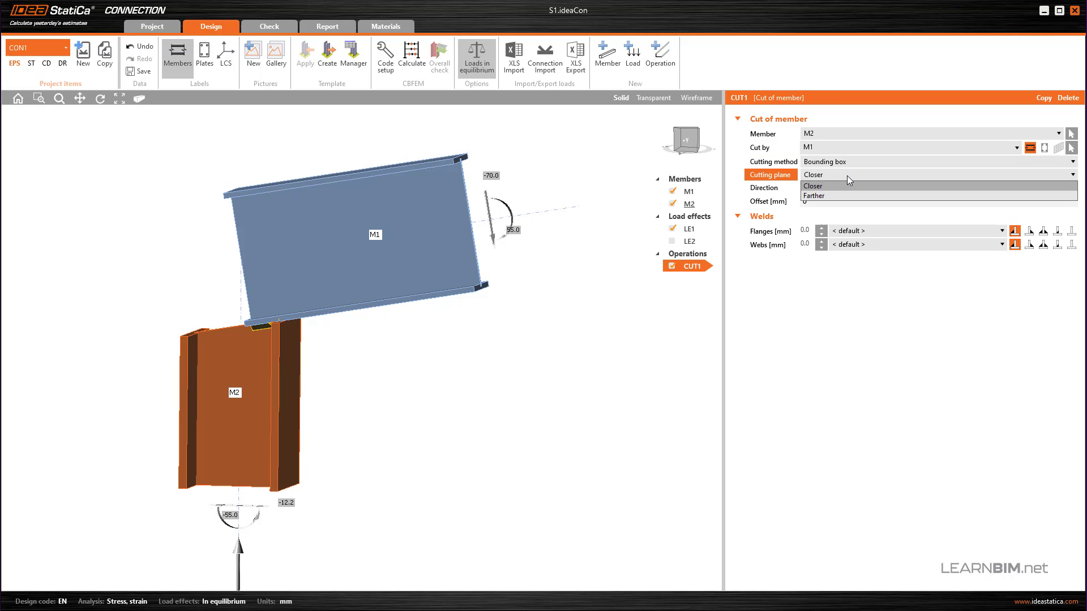
left_click(840, 195)
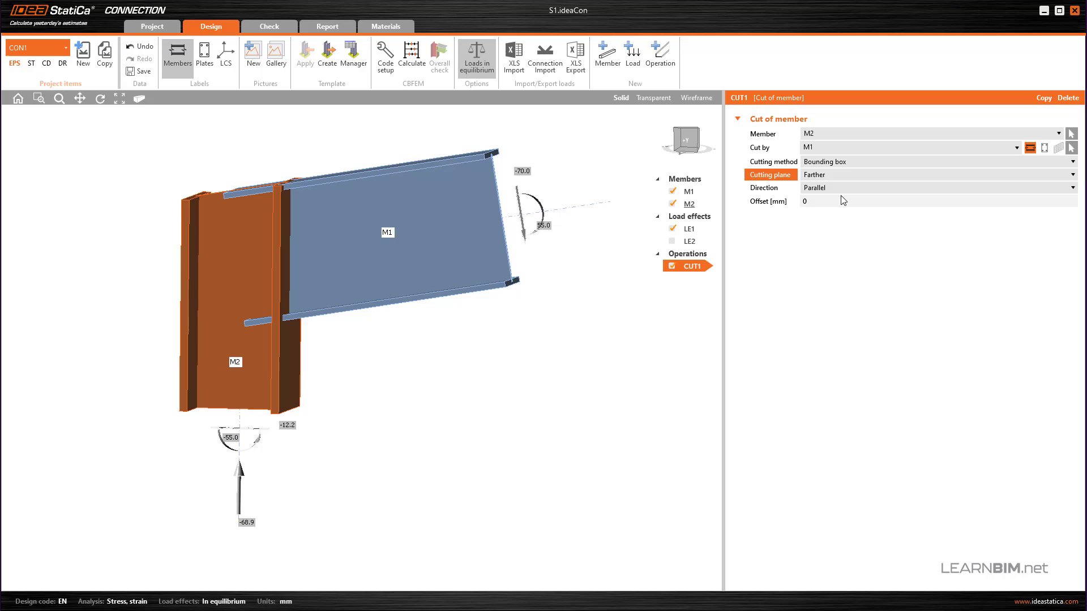
left_click(781, 199)
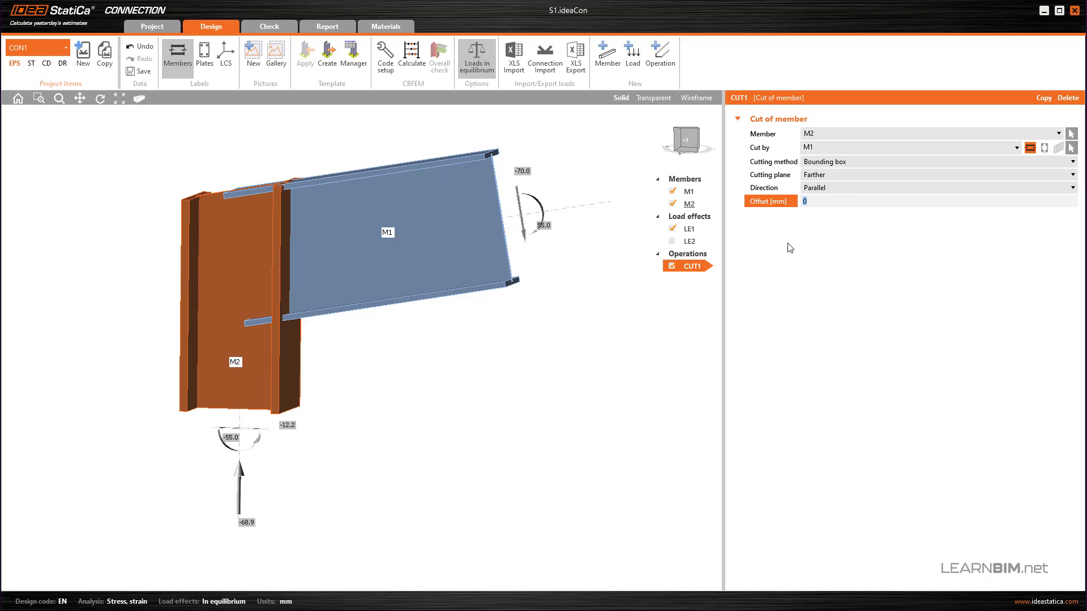
type("20")
key("Return")
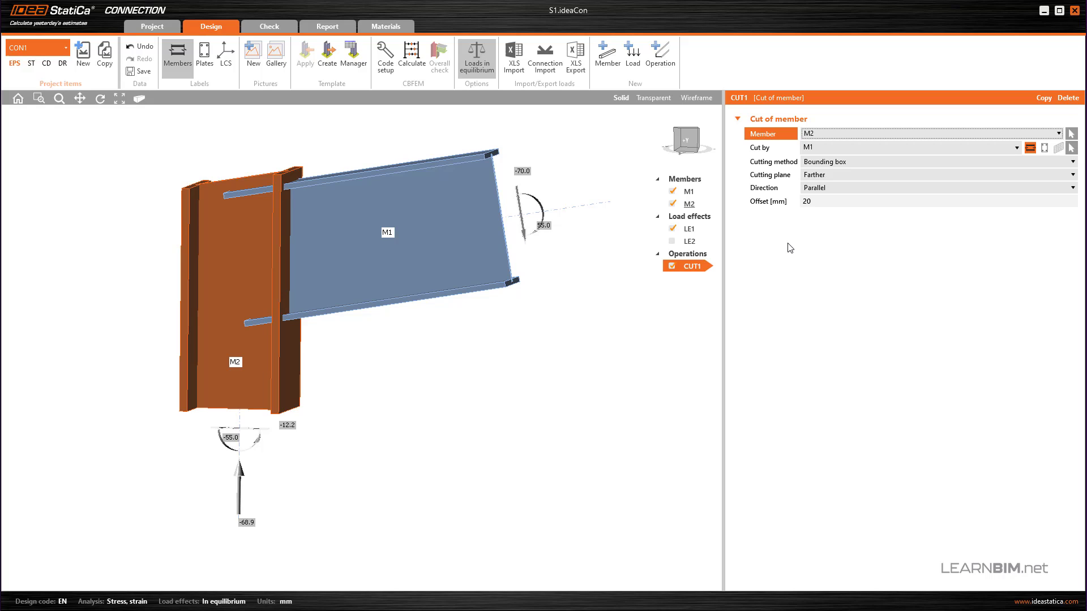
Add an end plate operation connecting member M1 to member M2.
right_click(698, 255)
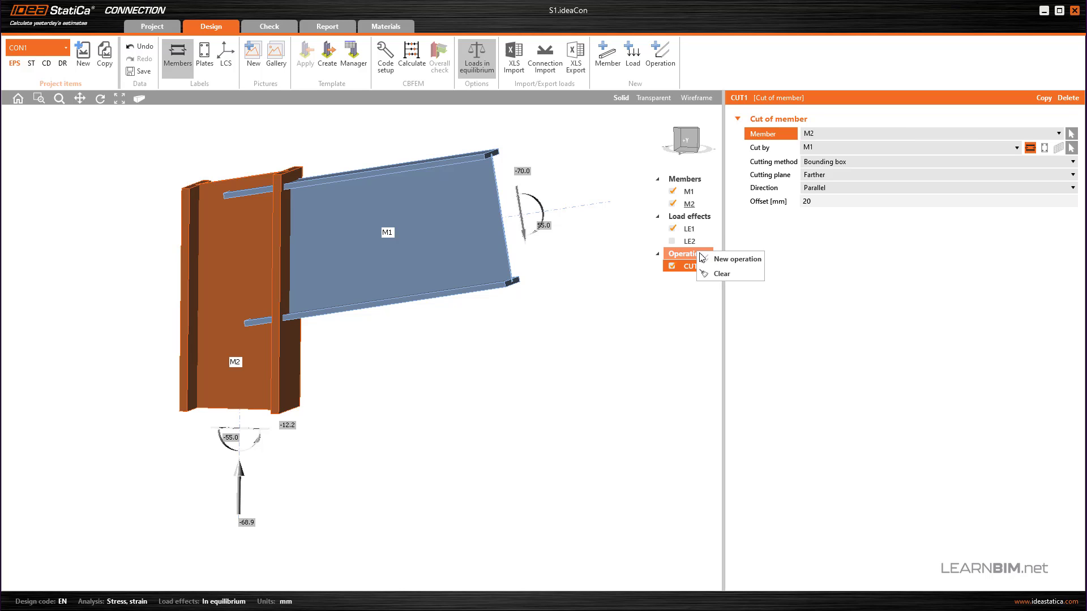
left_click(714, 260)
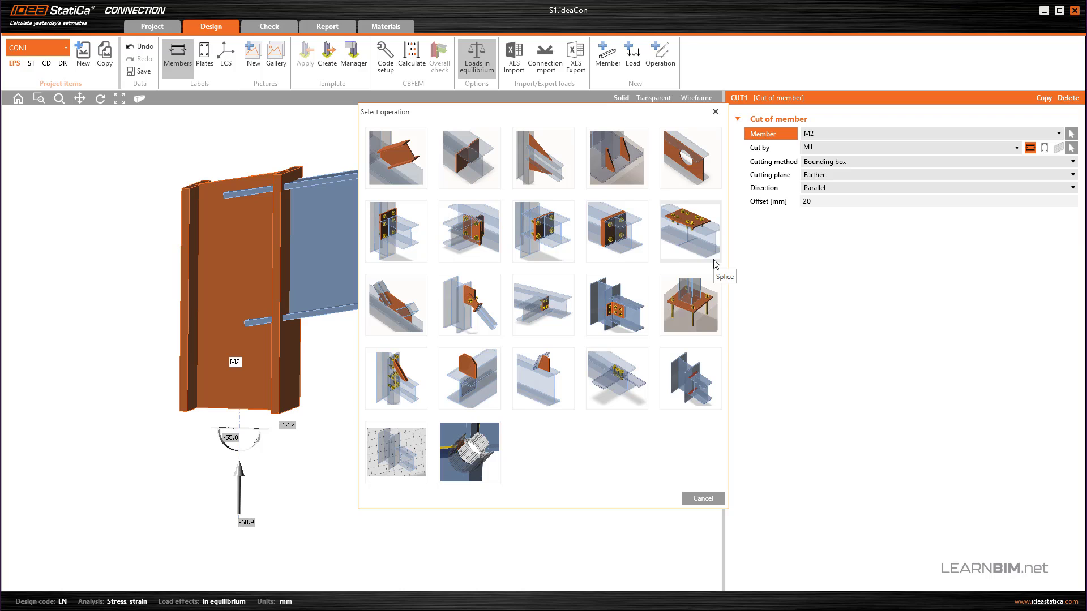
left_click(417, 245)
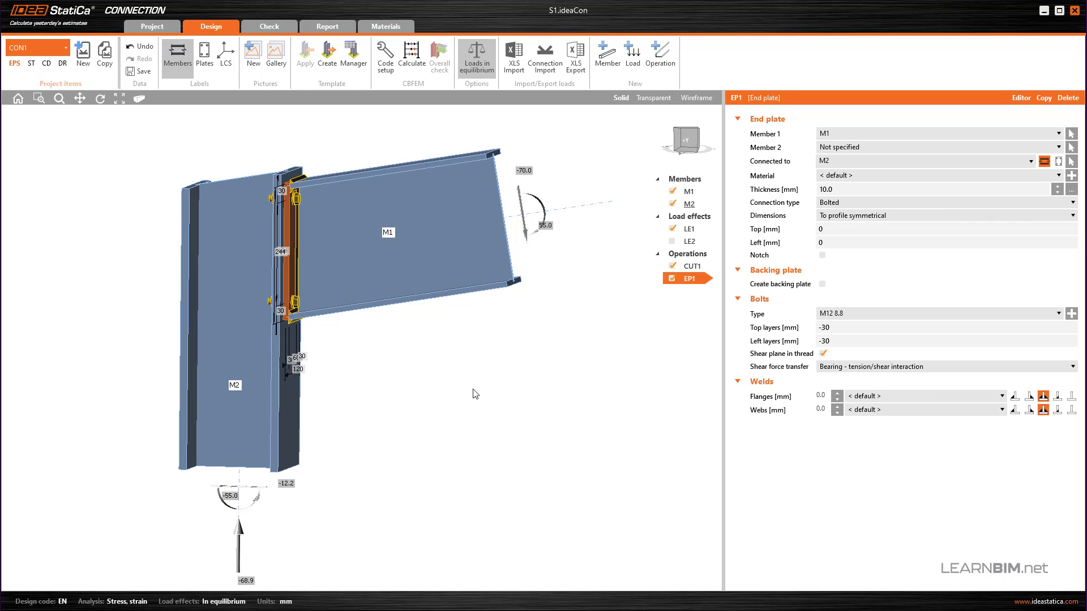
right_click_drag(474, 394, 305, 409)
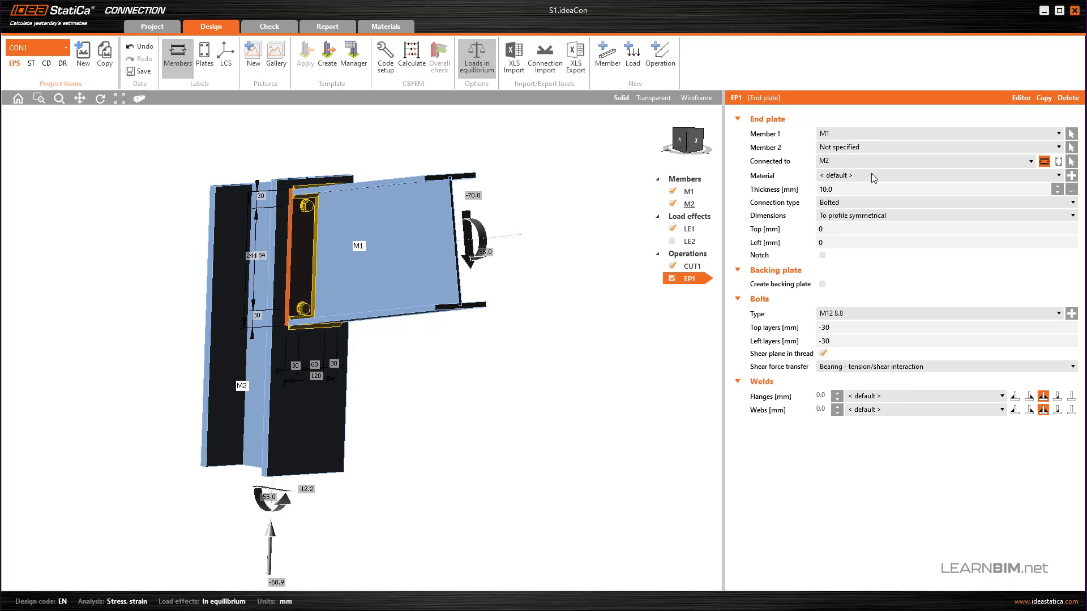
Set the end plate's thickness to 14 mm and choose the Bolted connection type.
left_click(815, 191)
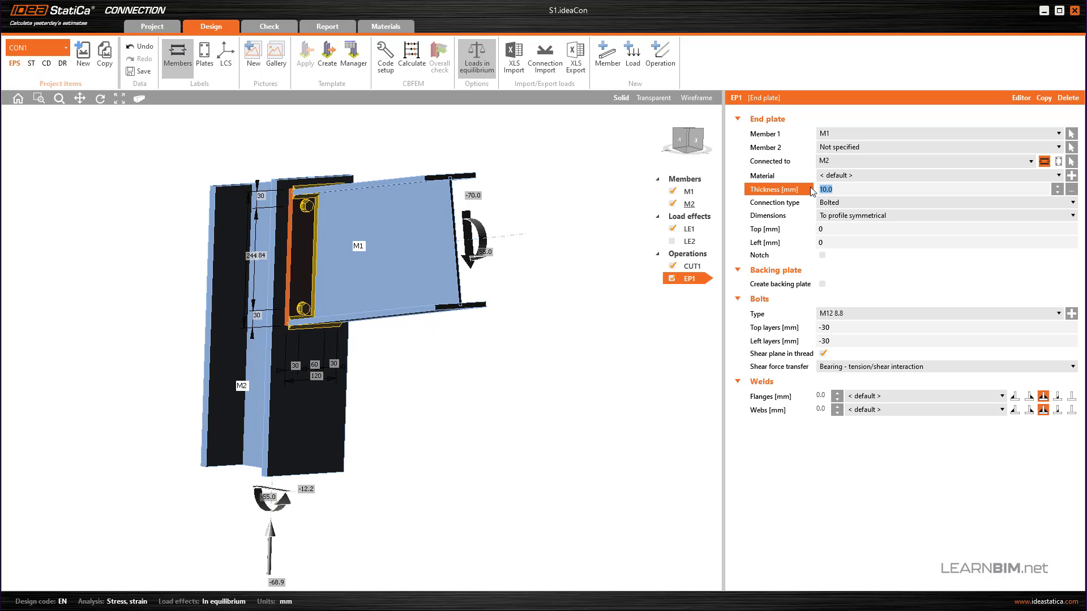
type("14")
key("Tab")
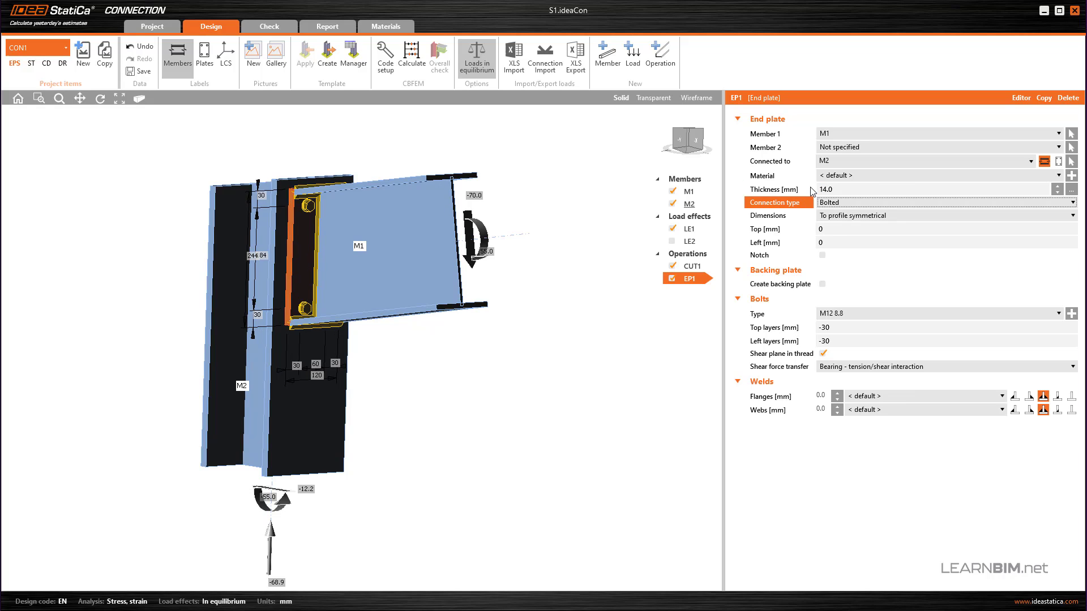
left_click(935, 202)
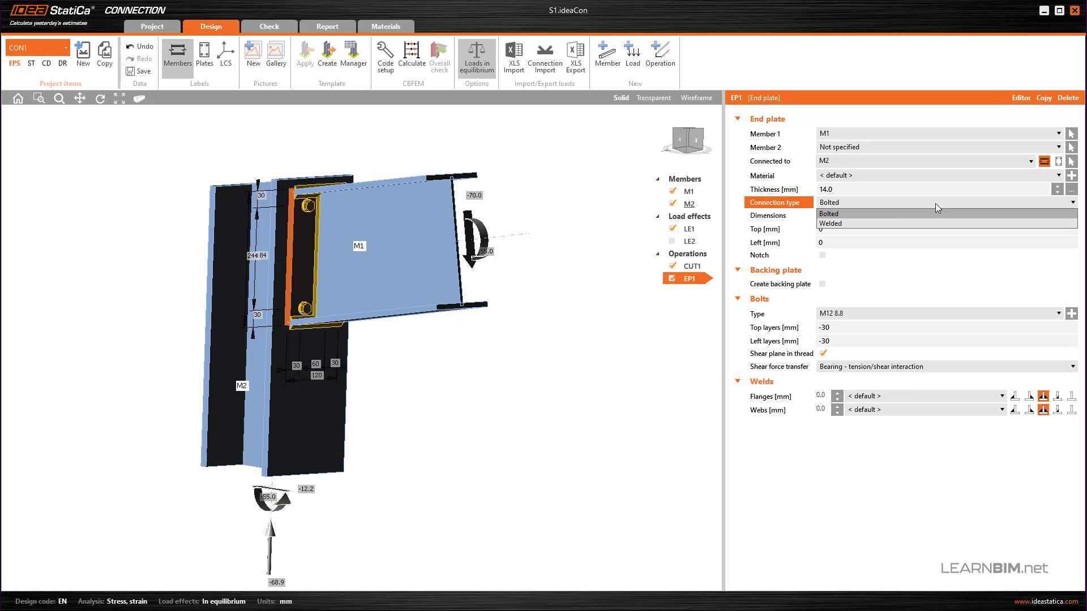
left_click(935, 203)
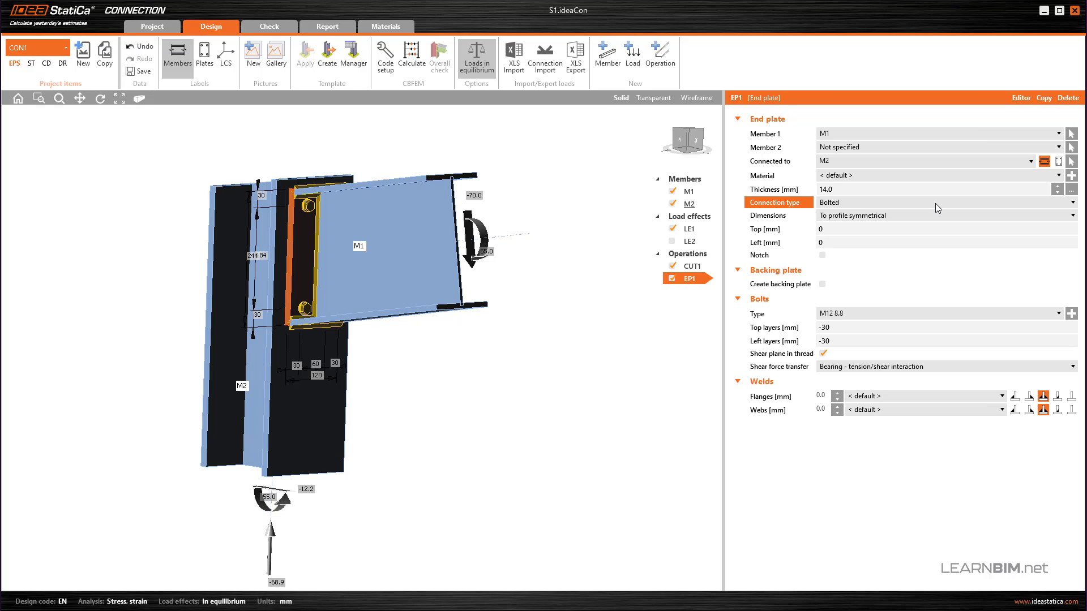
Dimension the end plate by To profile, with 10 mm extensions at its top and bottom.
left_click(931, 215)
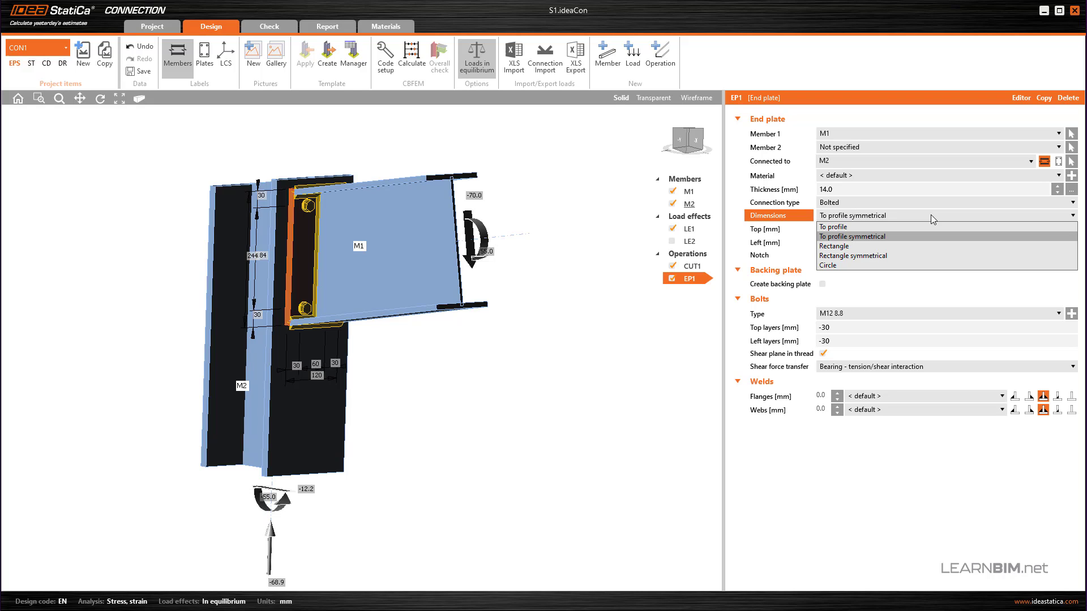
left_click(862, 227)
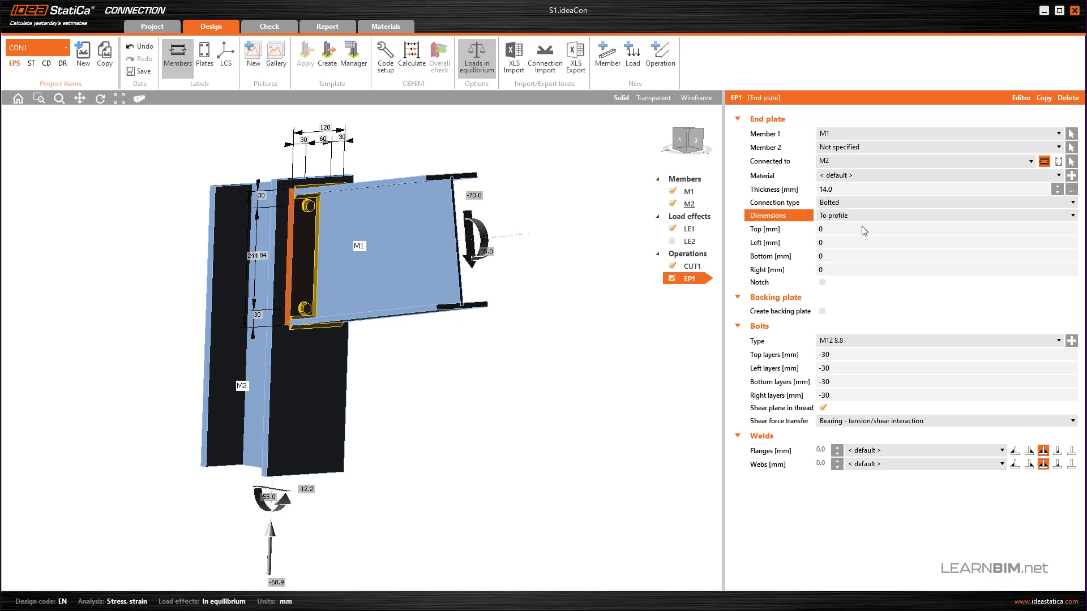
left_click(810, 230)
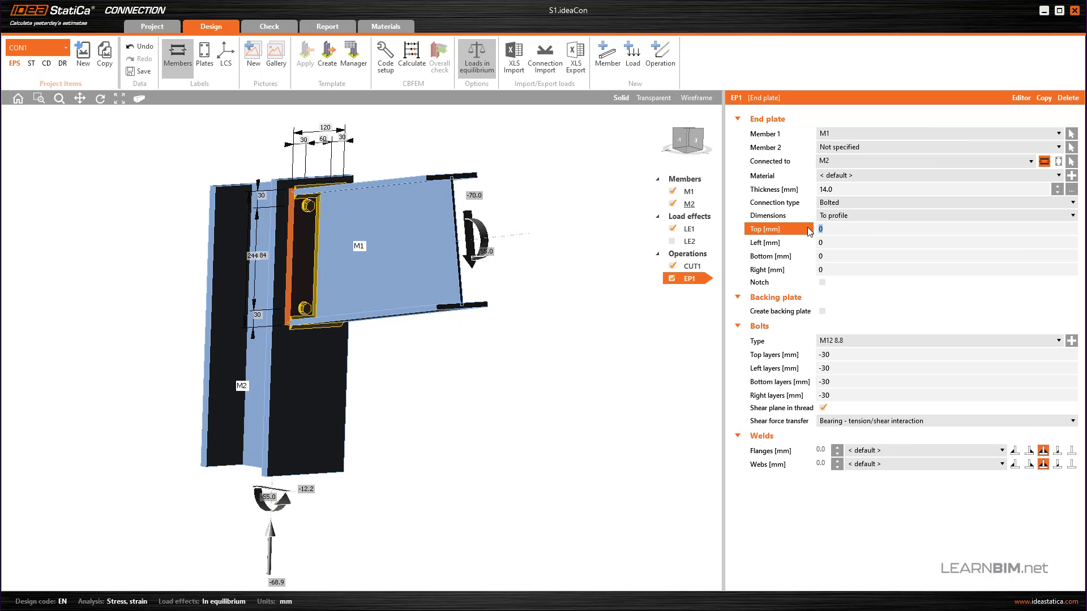
type("10")
key("Tab")
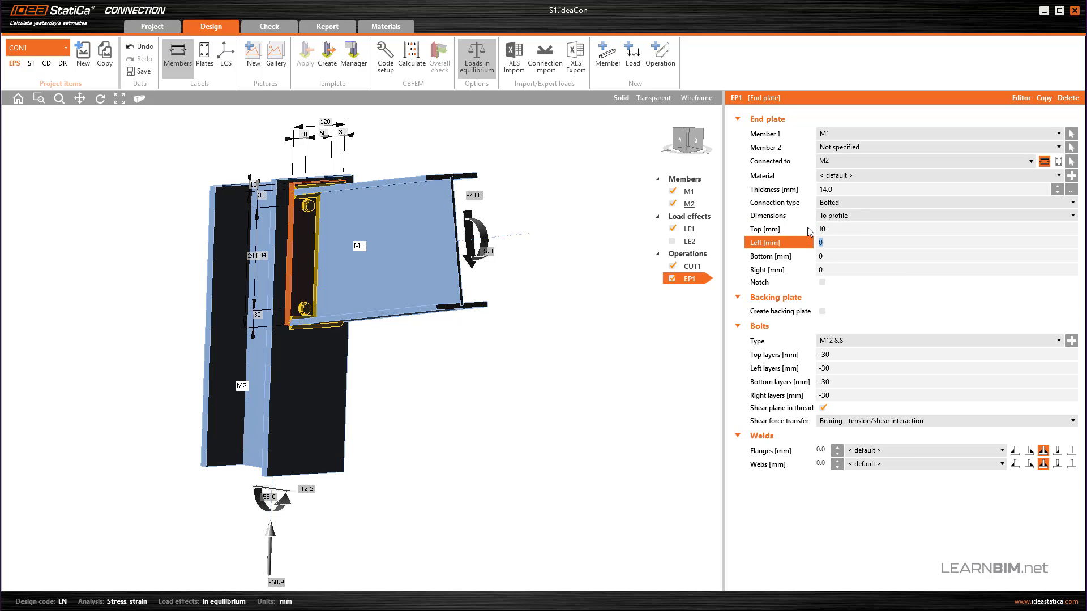
key("Tab")
type("10")
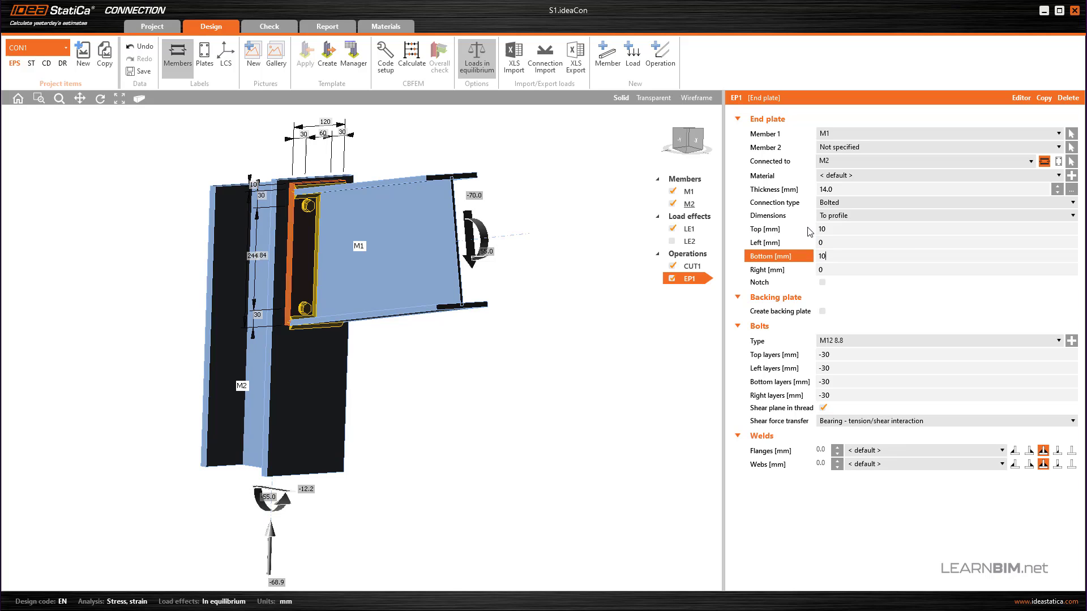
key("Tab")
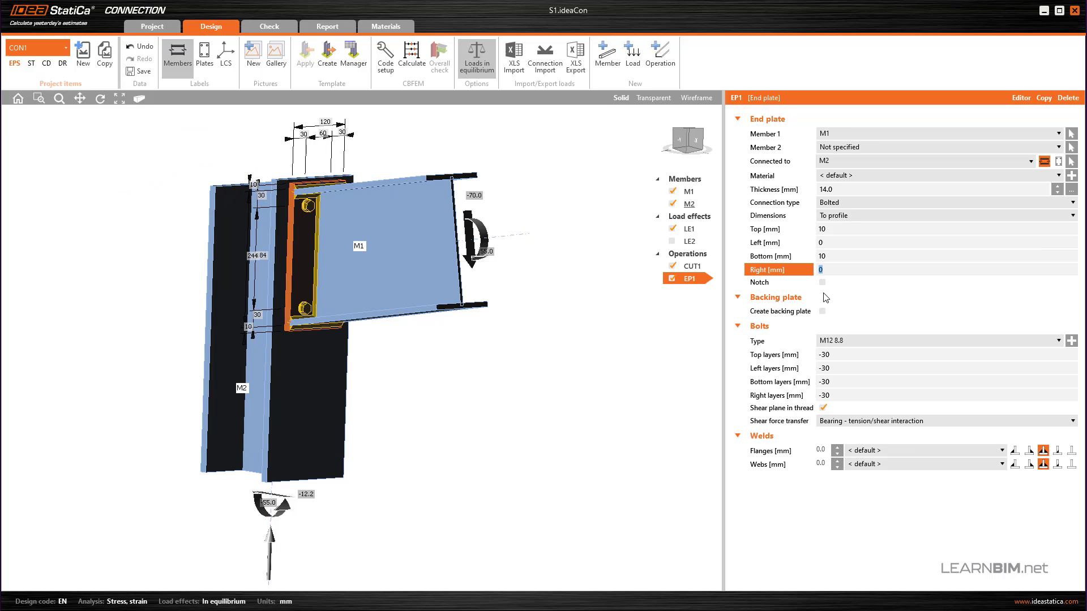
Try out a backing plate for the end plate connection in the +Y view, and remove it again.
left_click(823, 312)
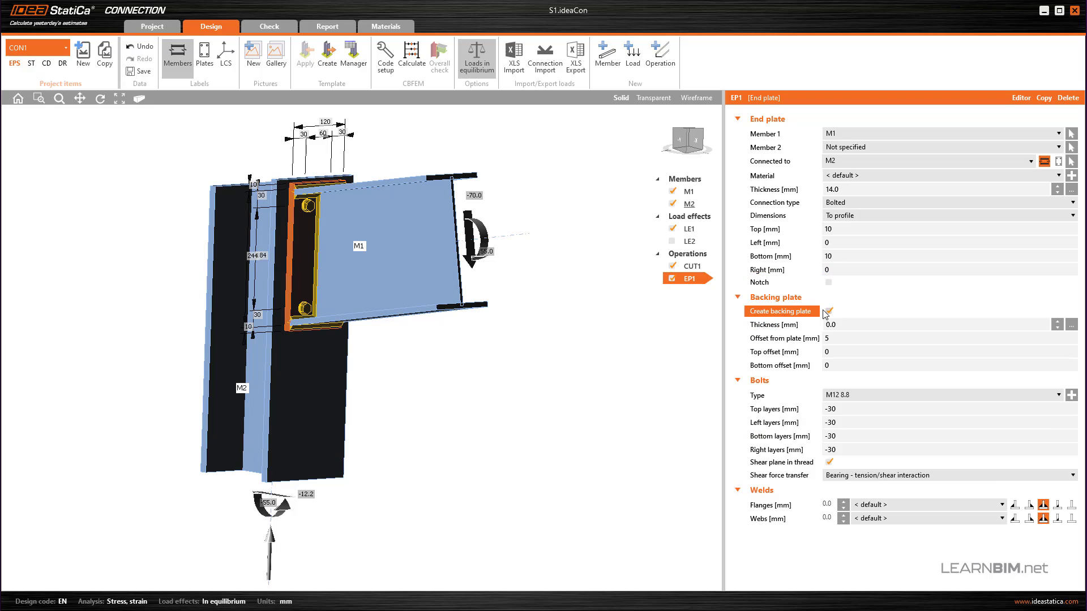
left_click(681, 142)
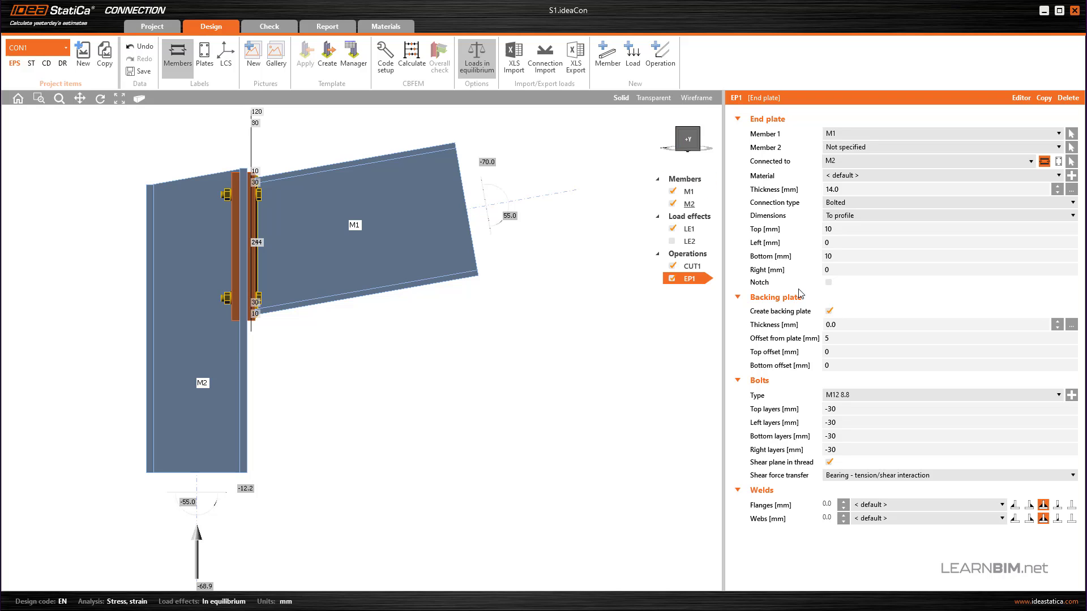
left_click(830, 311)
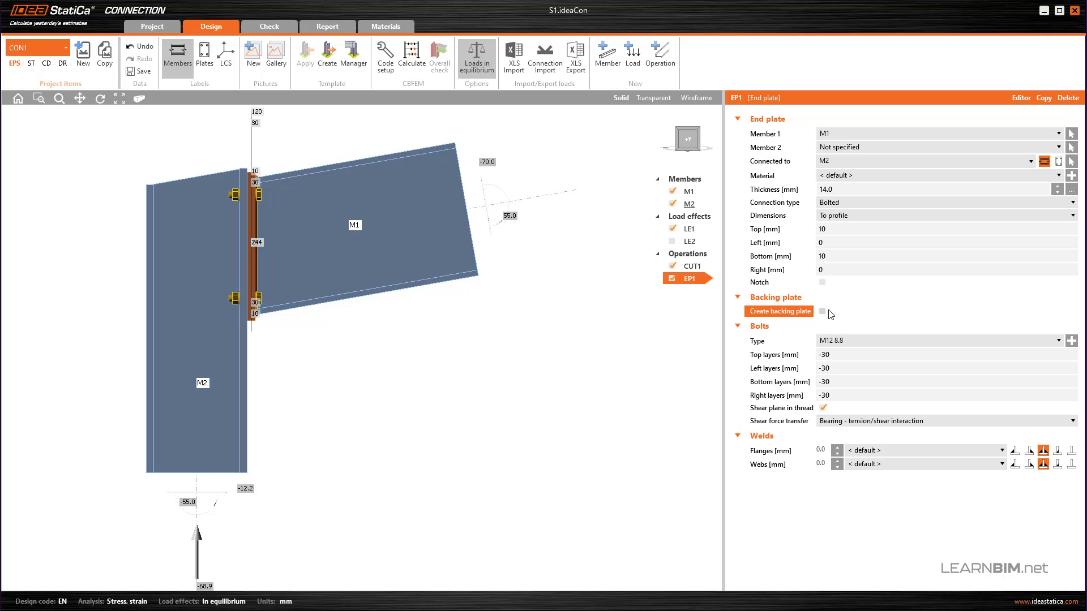
Assign the M16 8.8 bolt assembly to the end plate.
left_click(1072, 341)
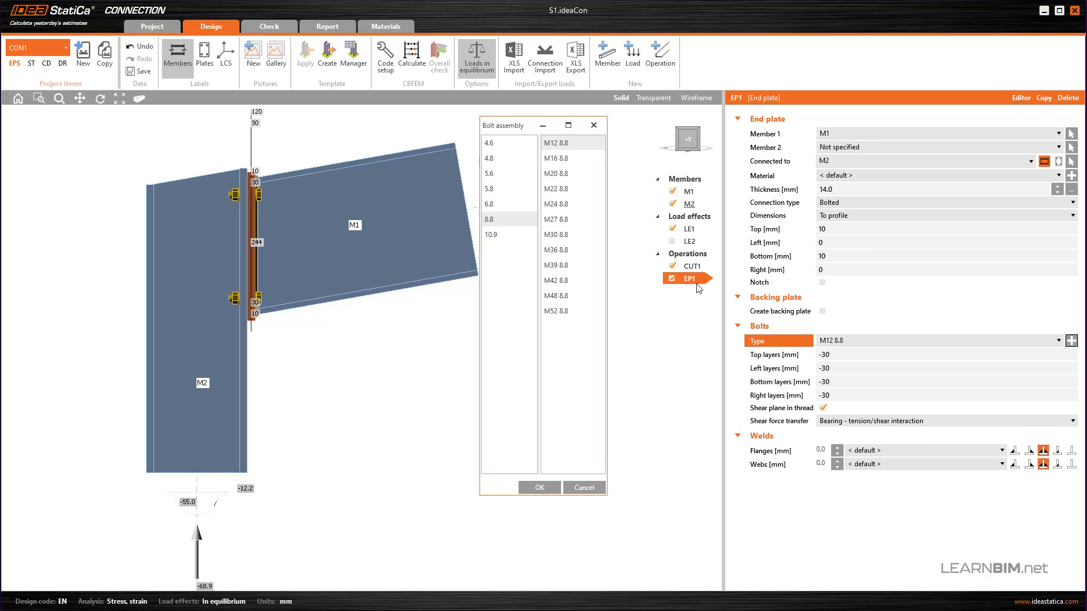
left_click(600, 158)
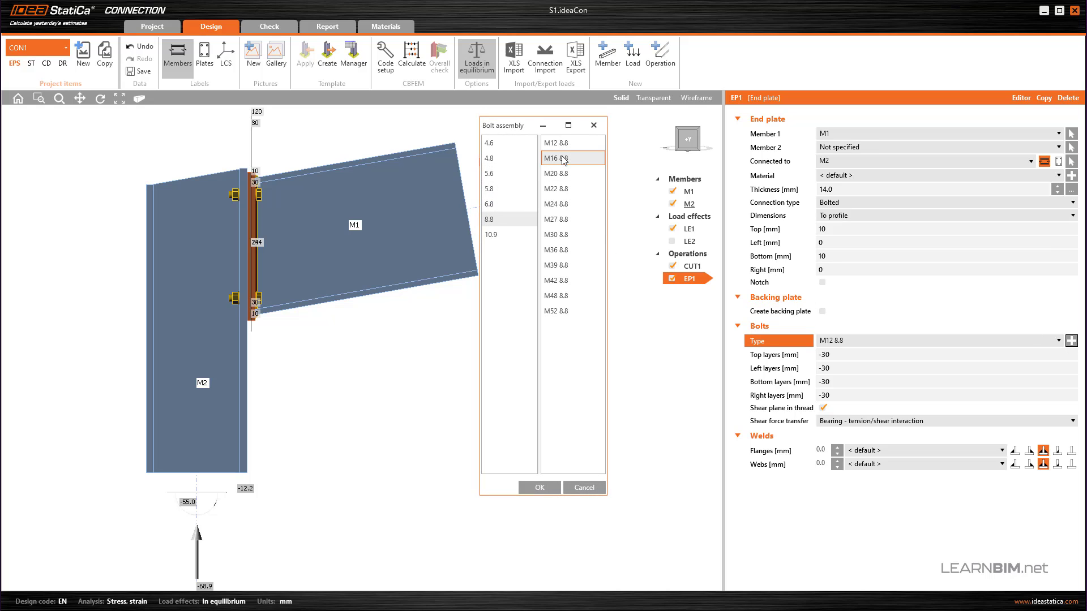
left_click(545, 488)
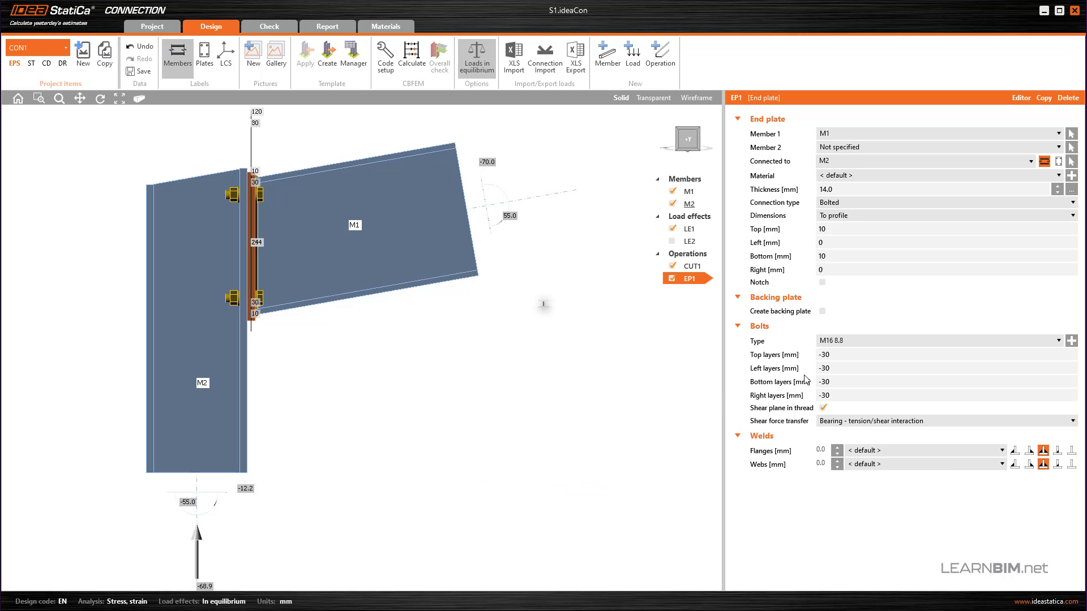
Set the end plate's top bolt layers to -45 -50 mm and bottom layers to -45 mm, with Bearing - tension/shear interaction as shear force transfer.
left_click(812, 355)
type("-45 -5")
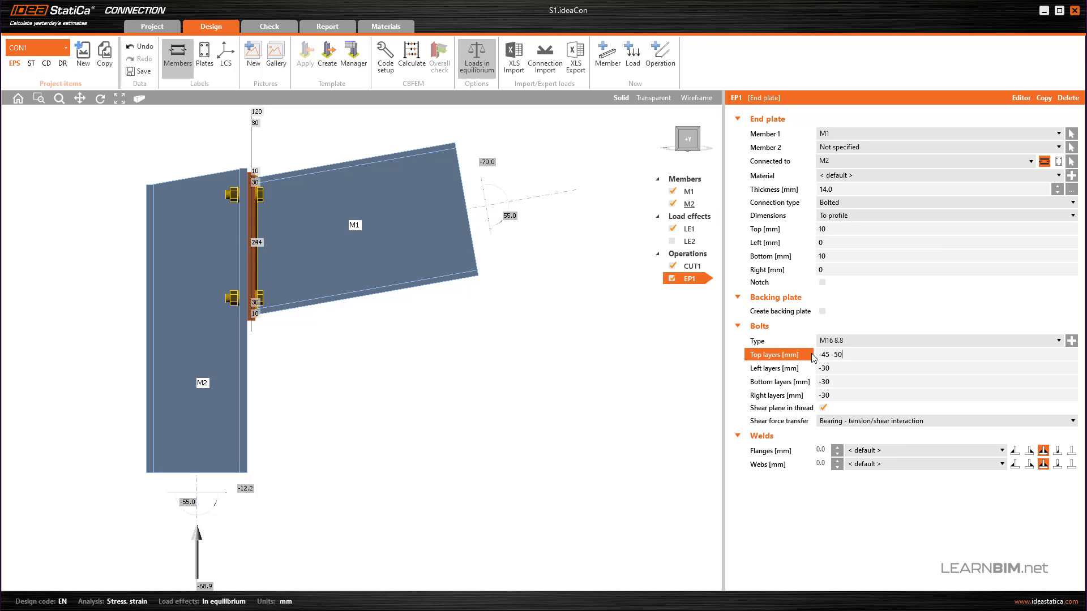
key("Tab")
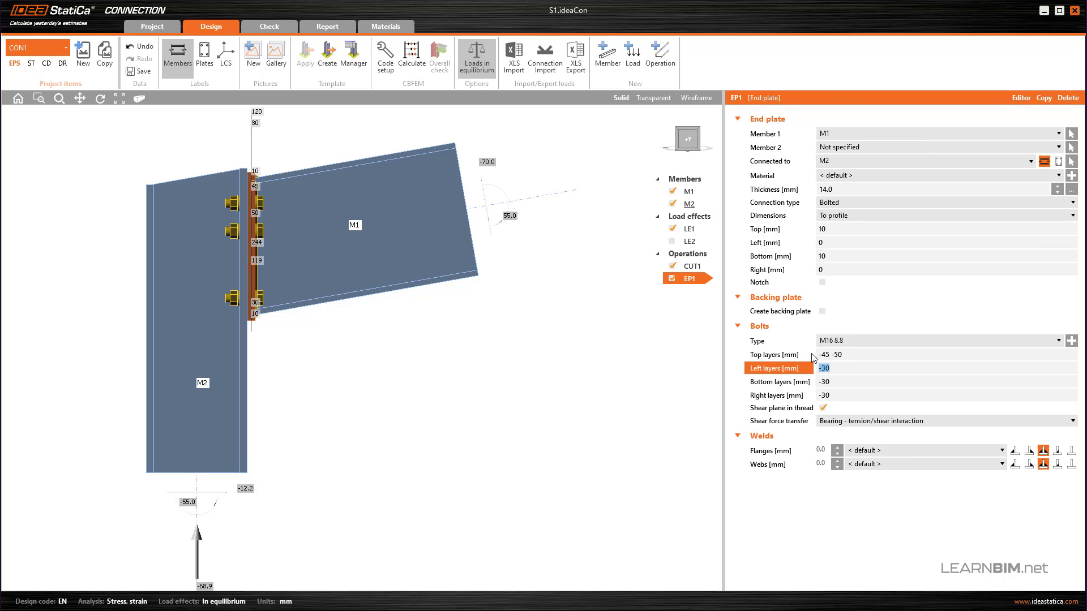
key("Tab")
type("-45")
key("Tab")
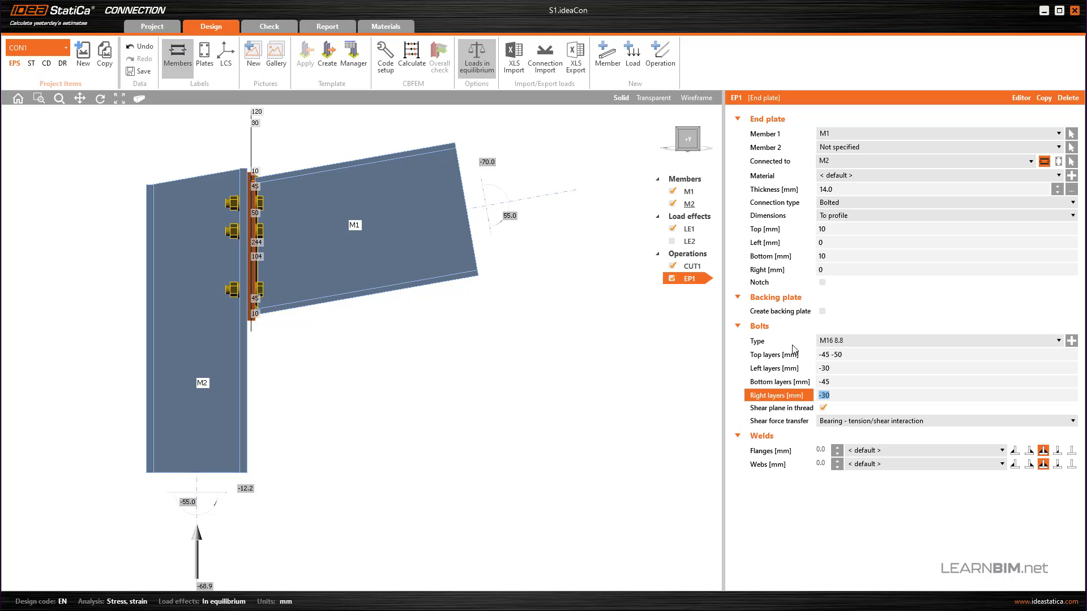
mouse_move(410, 404)
right_mouse_down()
mouse_move(357, 416)
mouse_move(401, 399)
right_mouse_up()
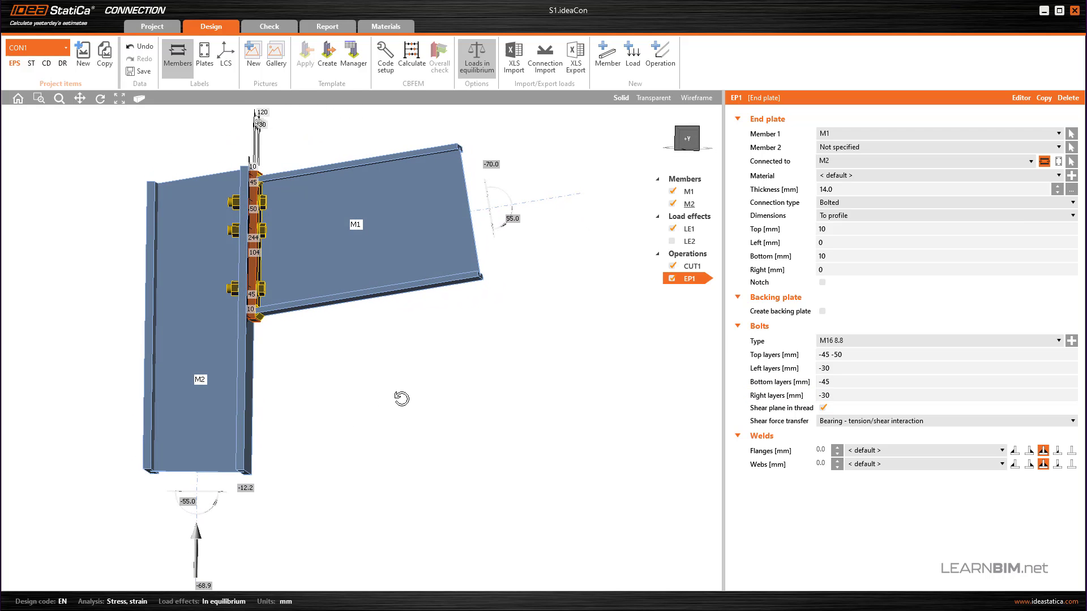
left_click(949, 421)
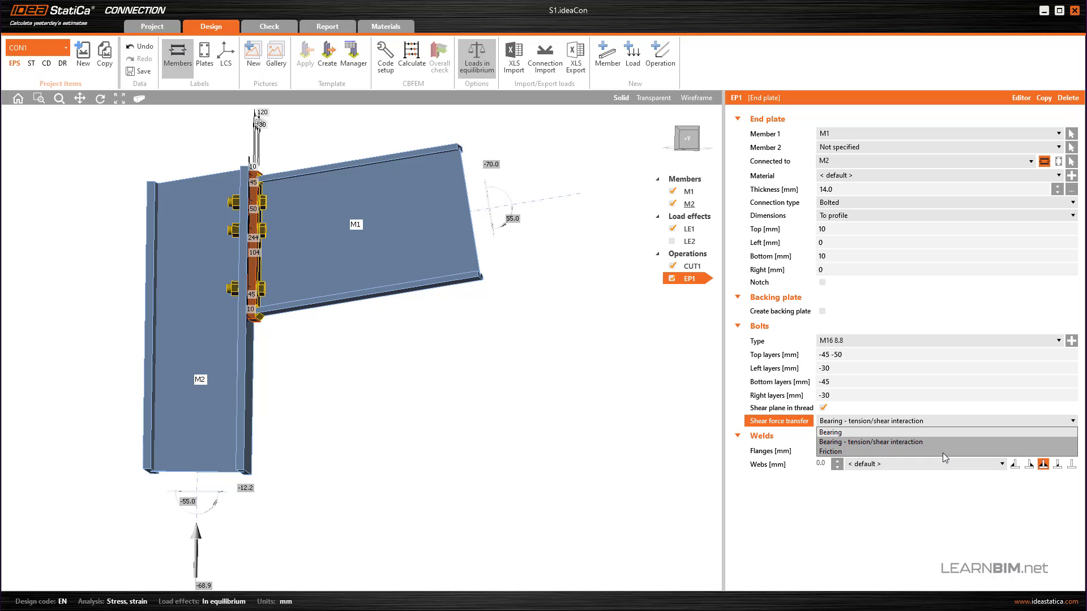
left_click(942, 443)
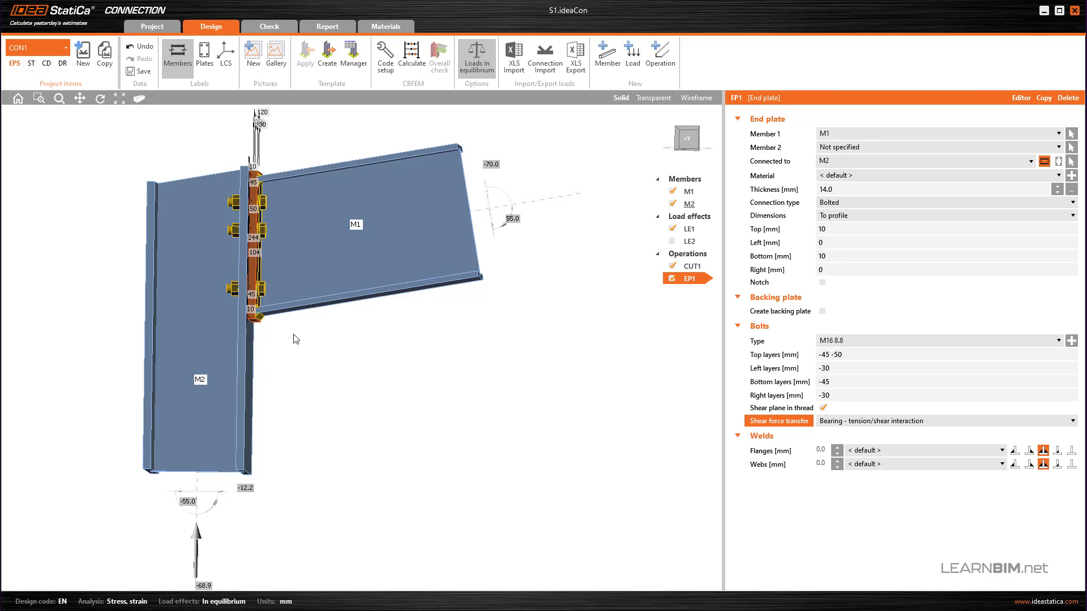
Add a Stiffeners operation on column M2 and relate it to beam M1.
middle_click_drag(292, 336, 246, 347)
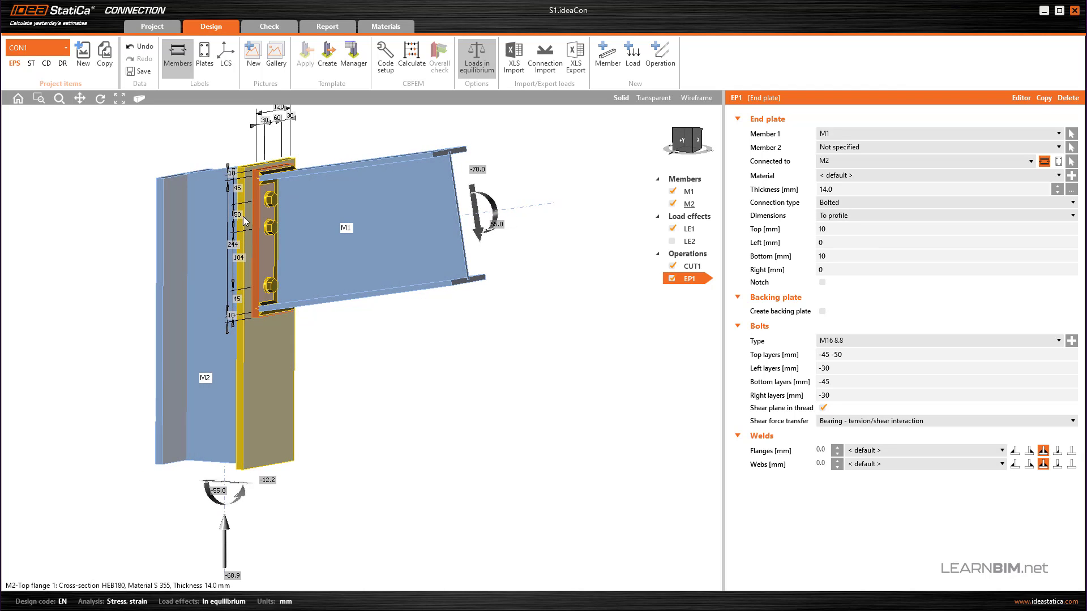
scroll(244, 220, "up", 4)
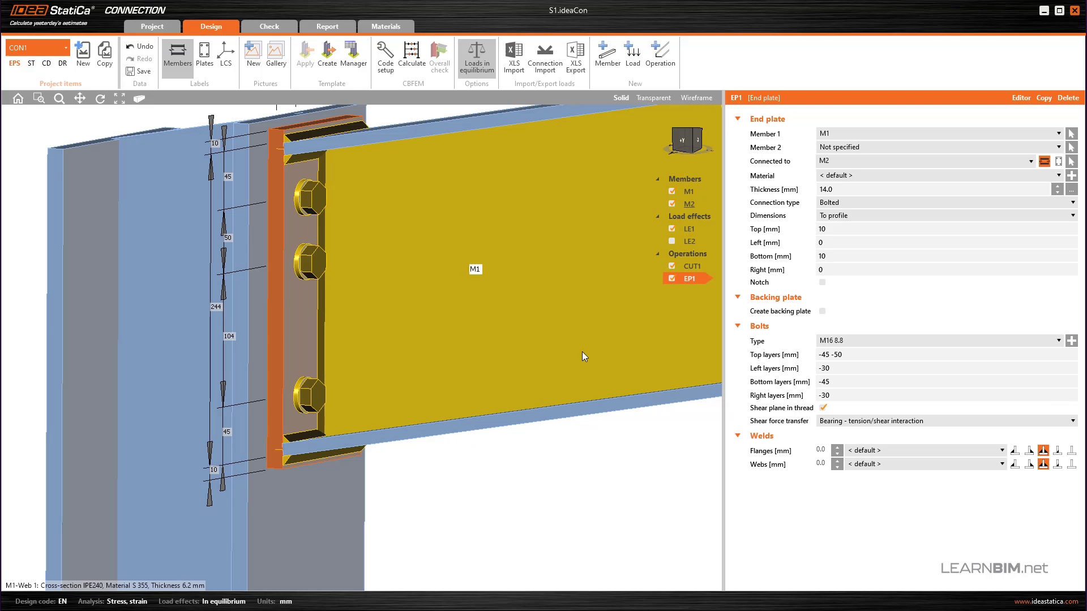
left_click(663, 53)
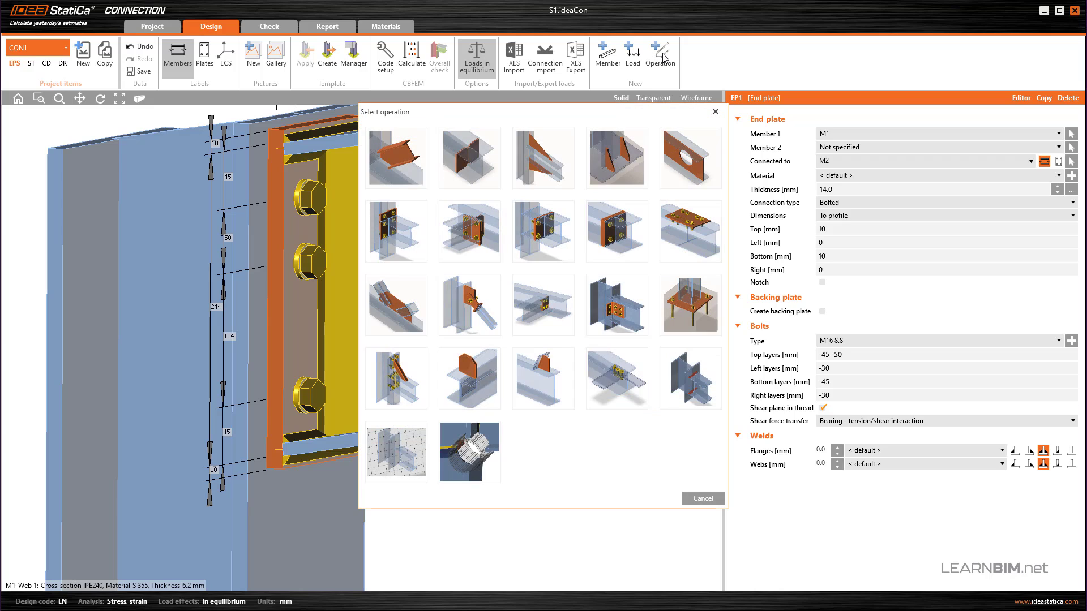
left_click(483, 148)
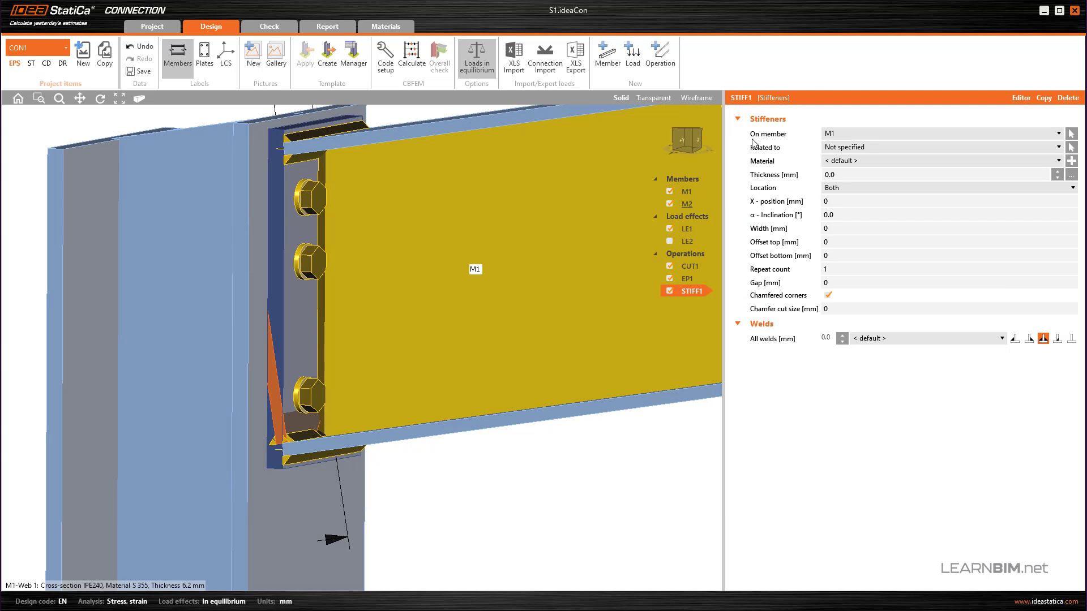
left_click(895, 133)
left_click(888, 154)
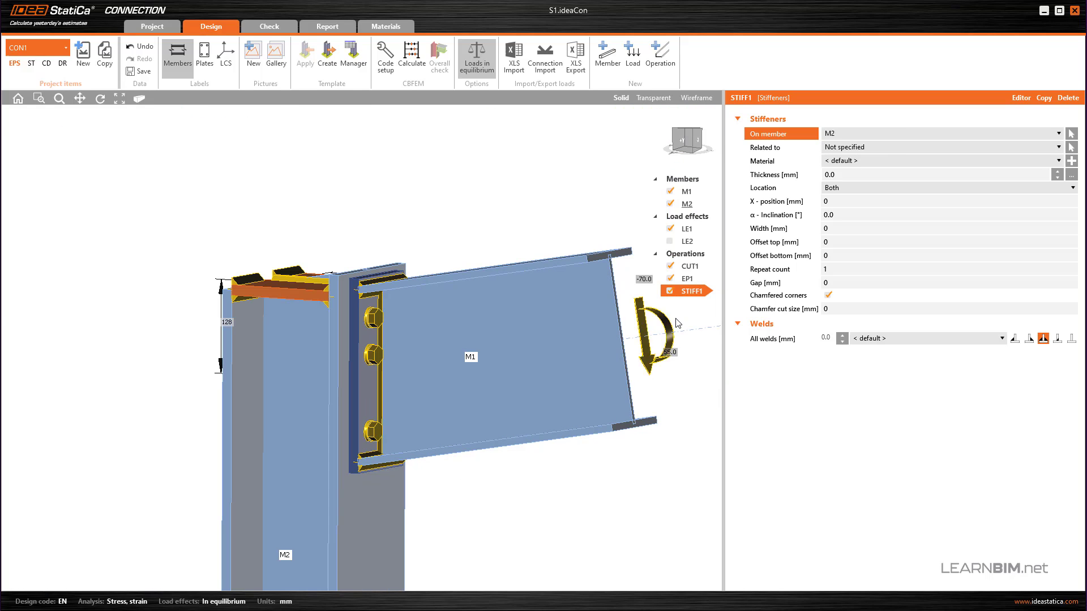
left_click(898, 148)
left_click(887, 169)
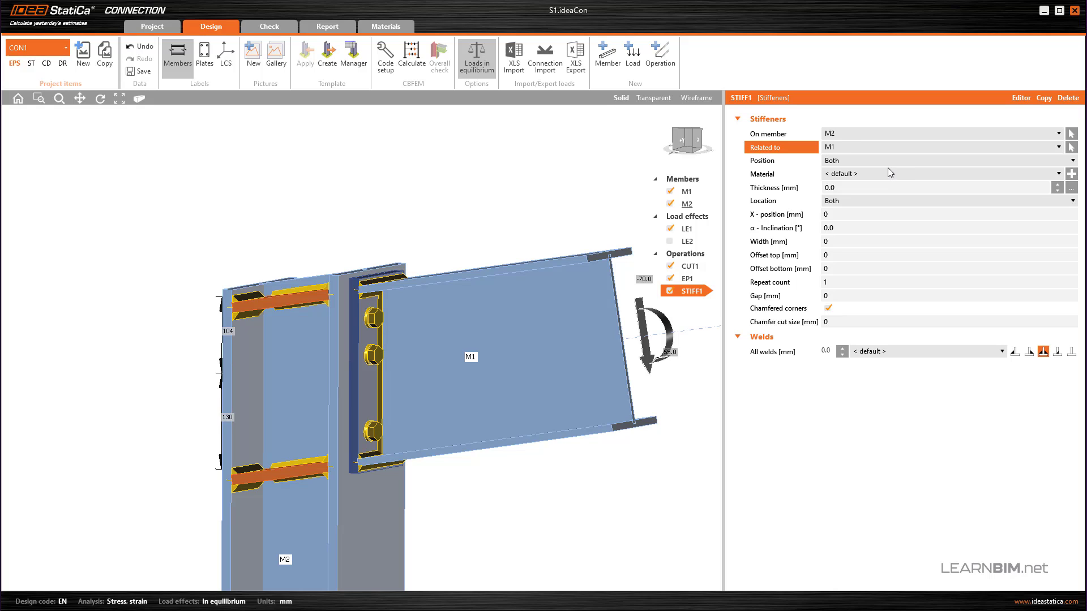
Set the column stiffeners' thickness to 10 mm and keep their location as Both.
left_click(846, 188)
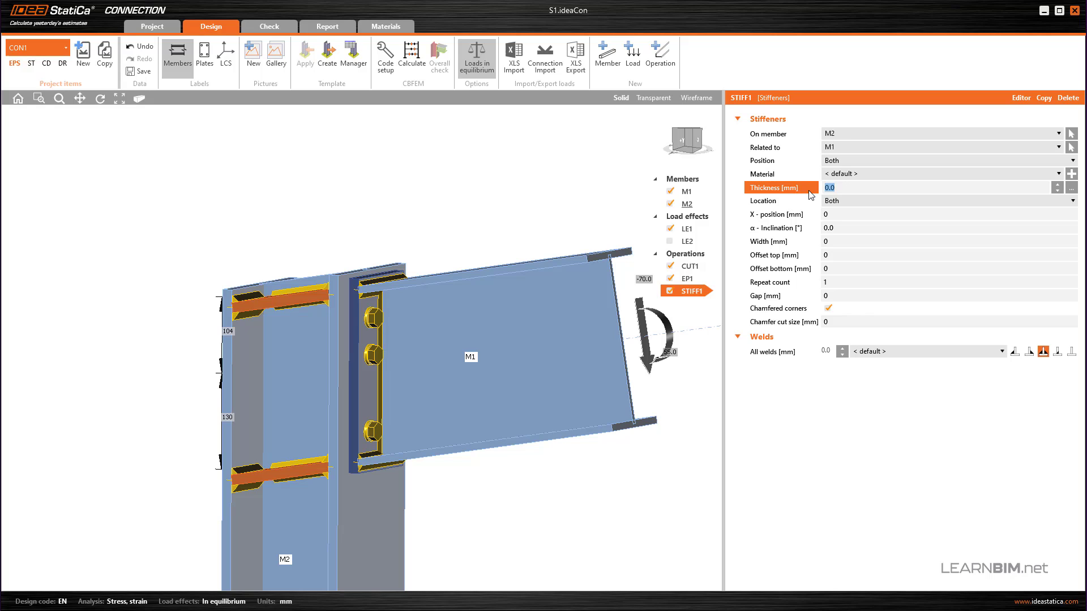
type("10")
key("Tab")
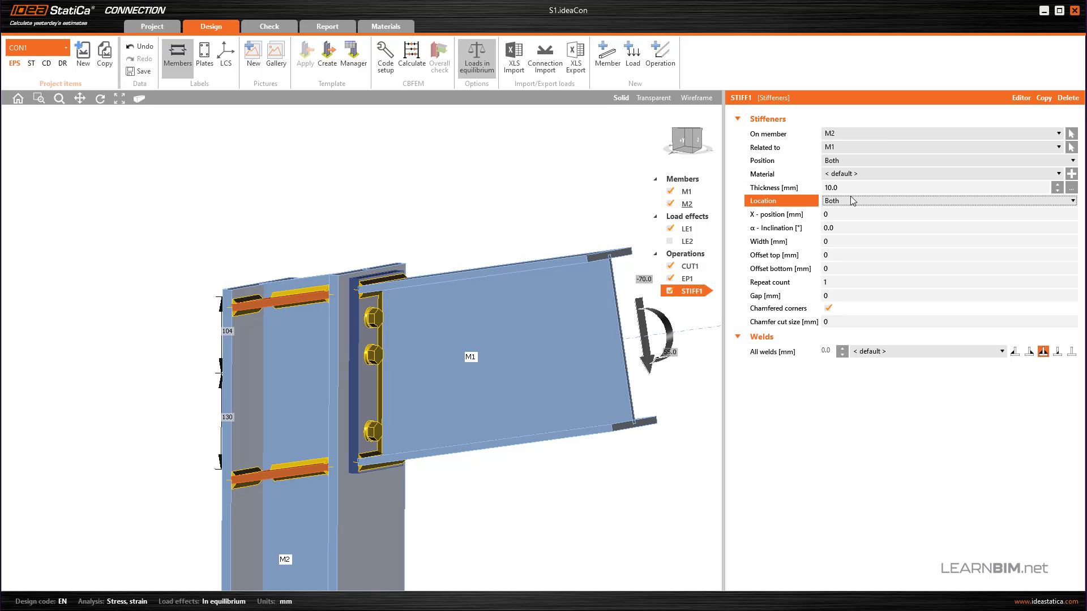
left_click(875, 200)
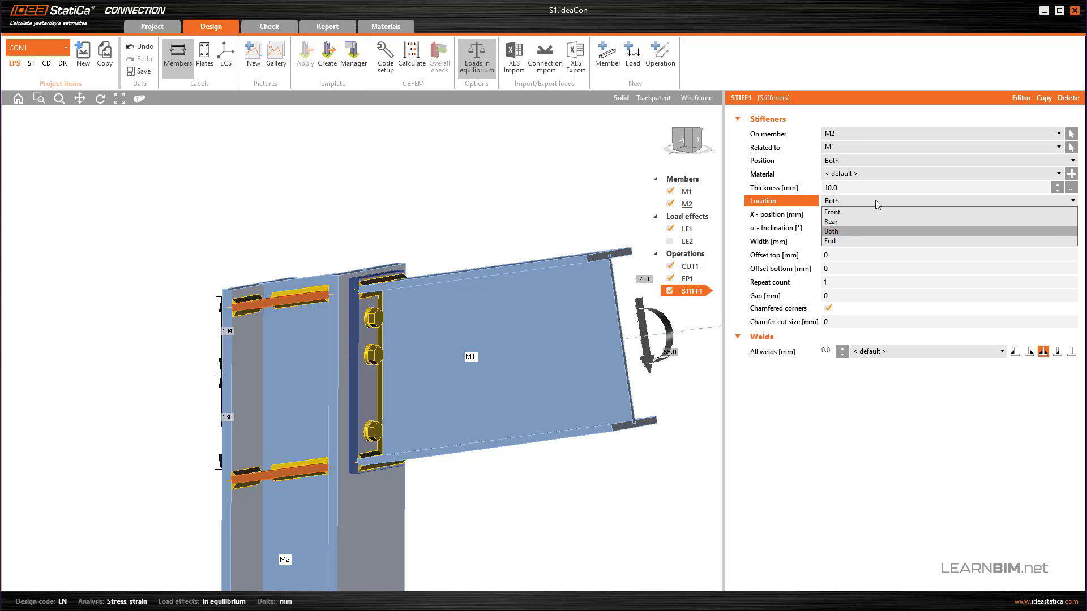
left_click(875, 200)
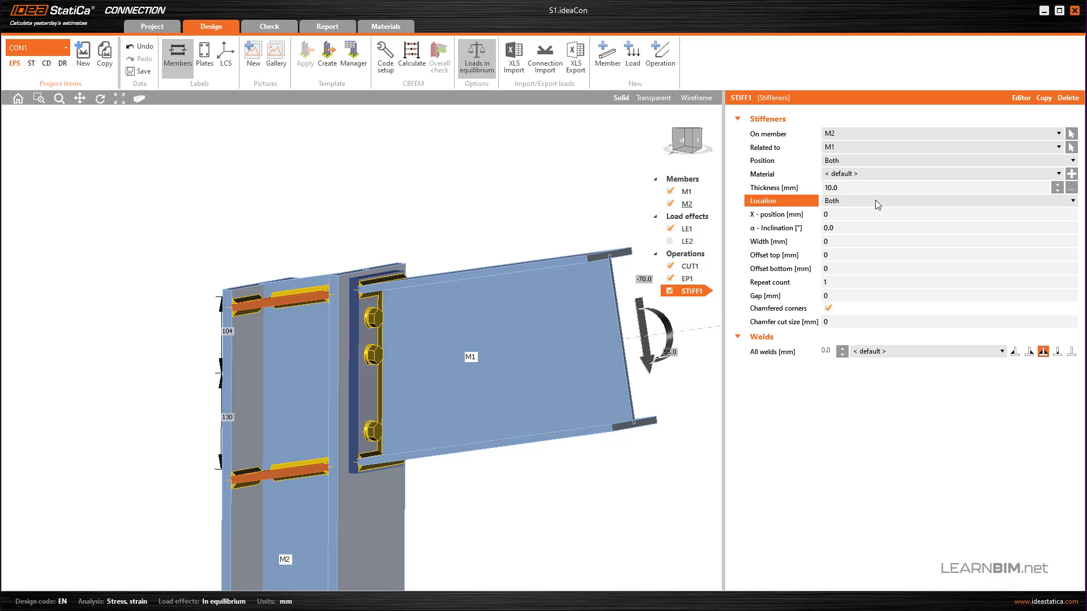